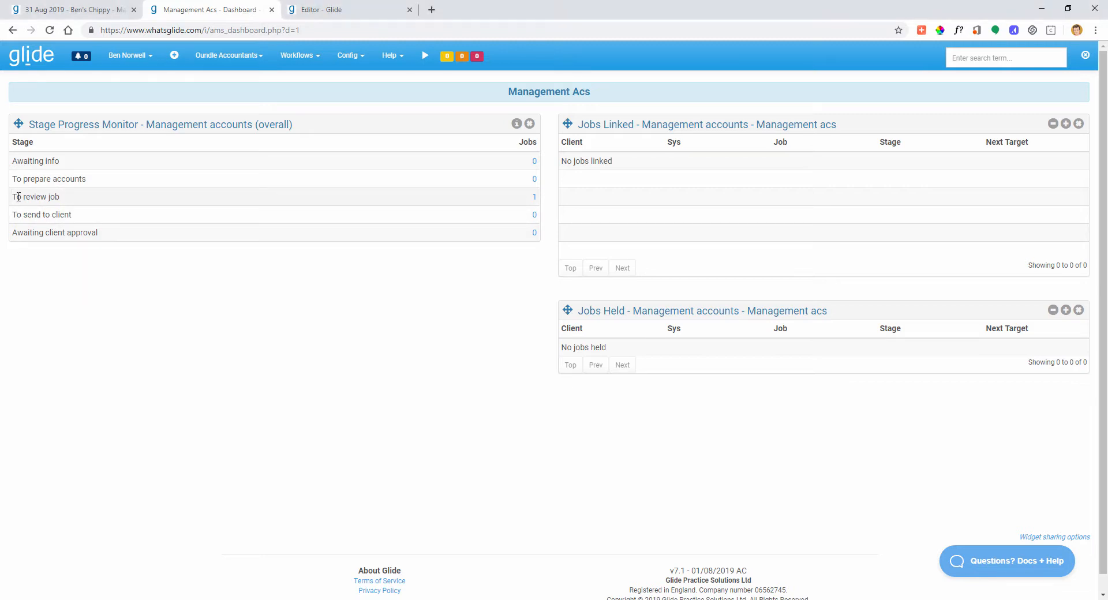
Open the 31 Aug 2019 management accounts job in the To review job stage and progress it with Job reviewed - can send.
drag(14, 197, 65, 200)
click(132, 280)
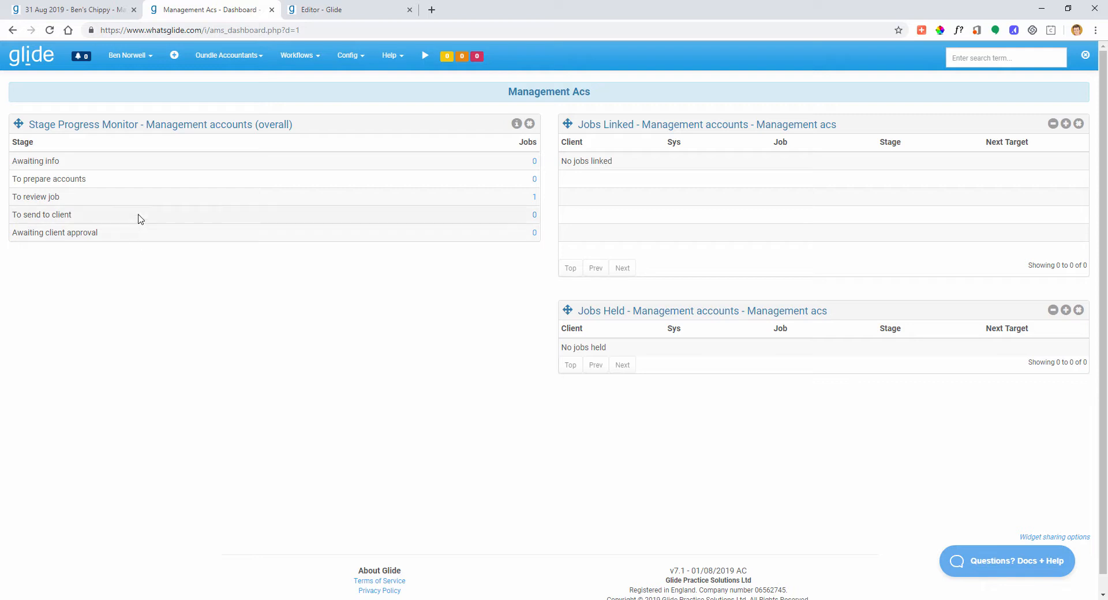
click(535, 202)
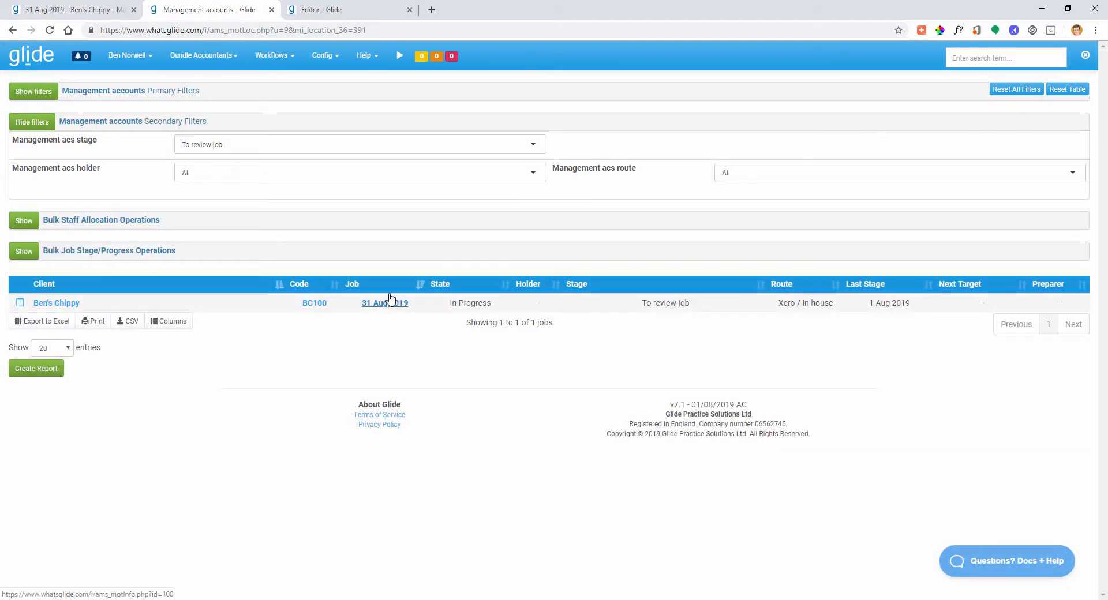
click(385, 303)
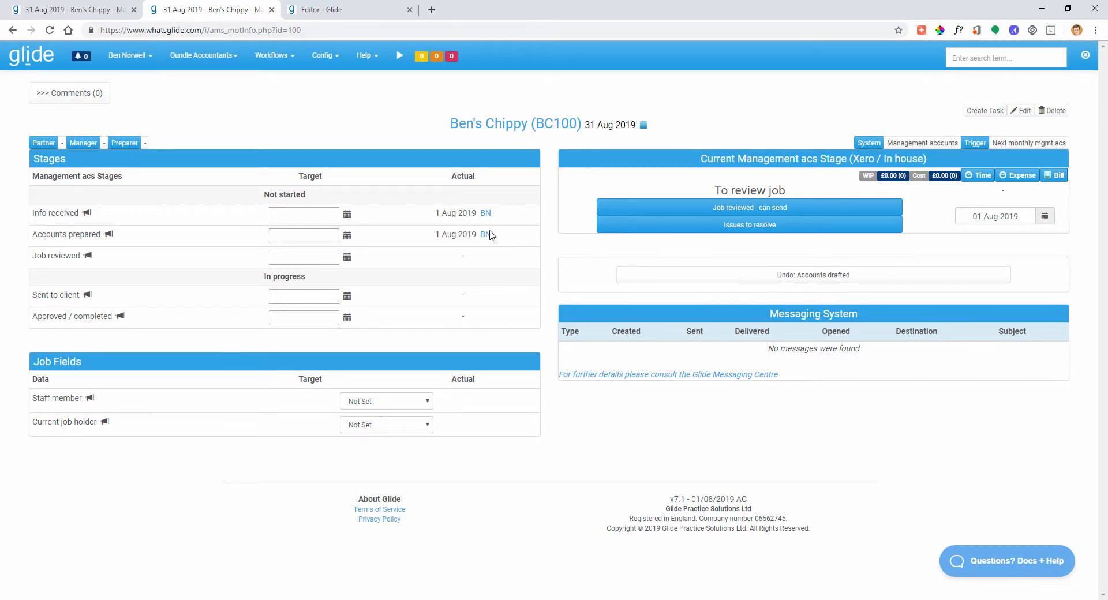
click(770, 212)
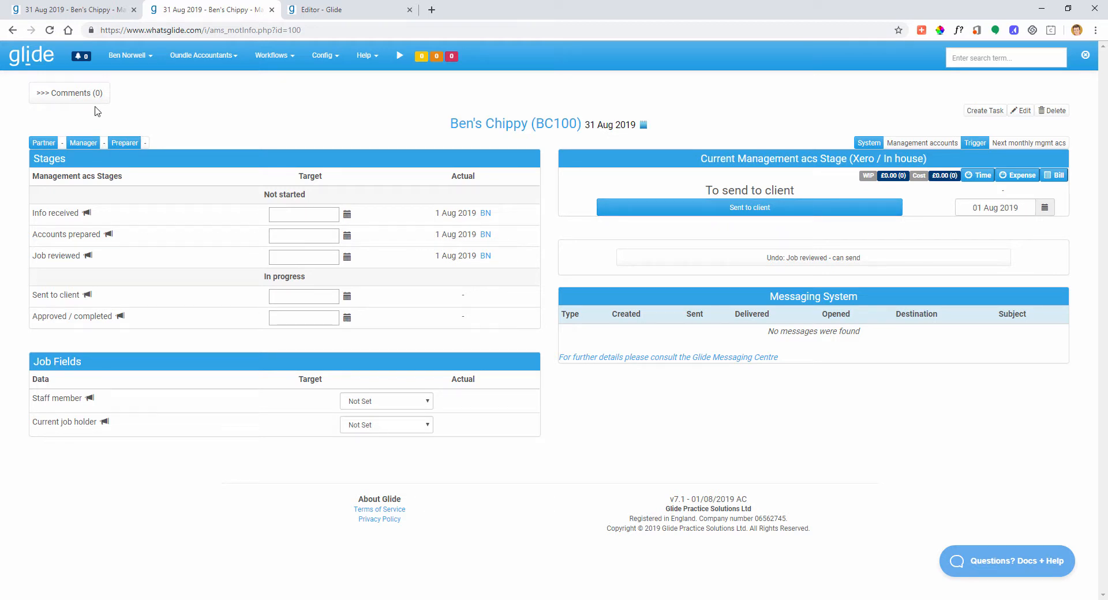
Open the Management Acs dashboard to check the job counts by stage.
click(75, 13)
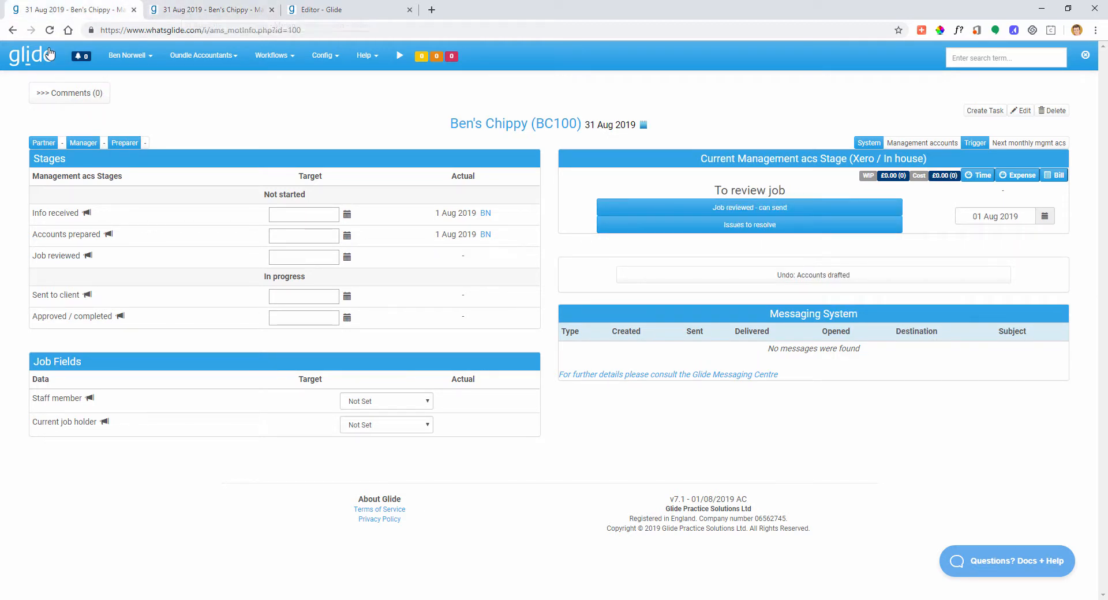
click(110, 57)
click(138, 91)
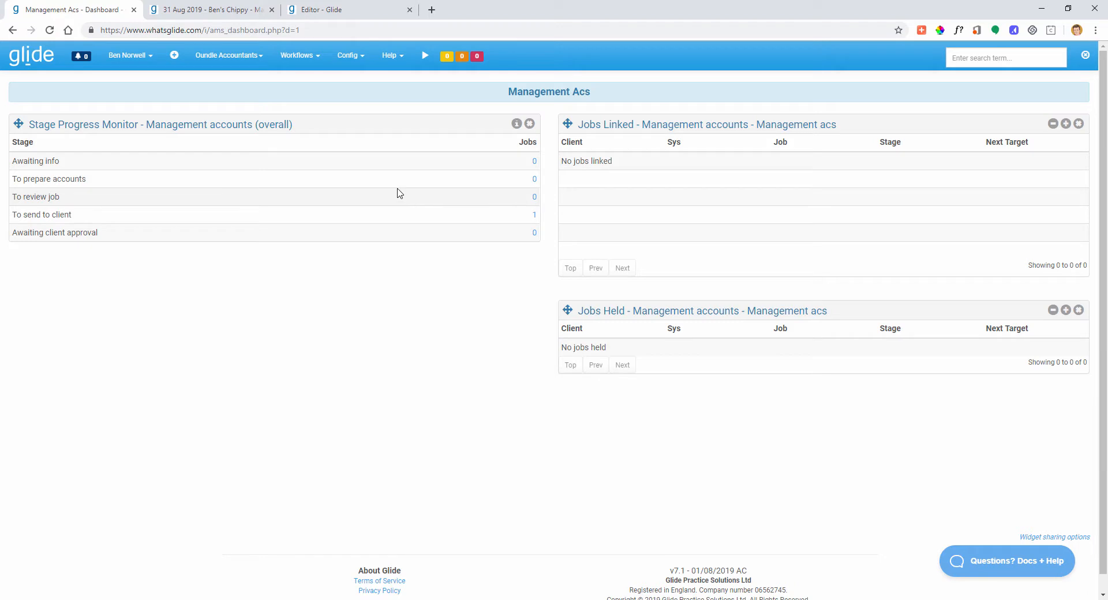
Open the Management accounts system in the workflow editor and display its Xero / In house route.
click(342, 15)
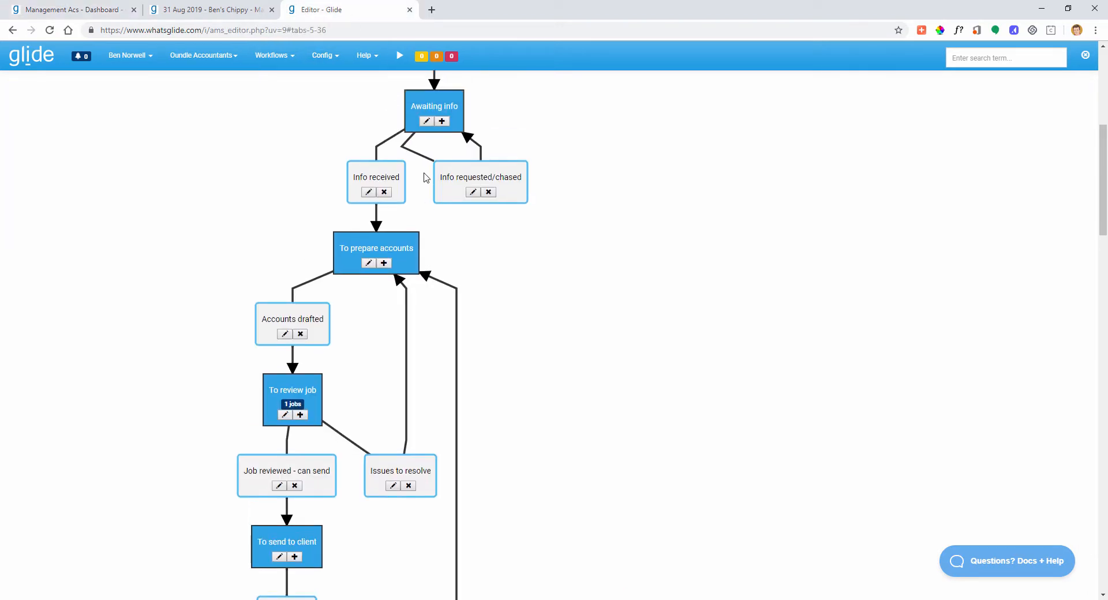
click(322, 62)
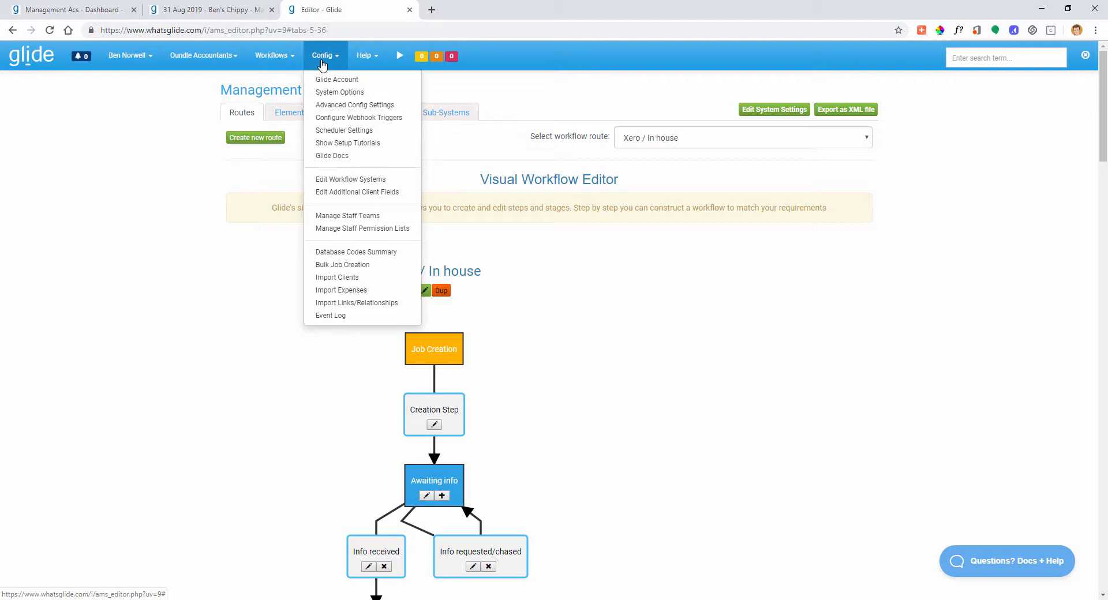
click(351, 179)
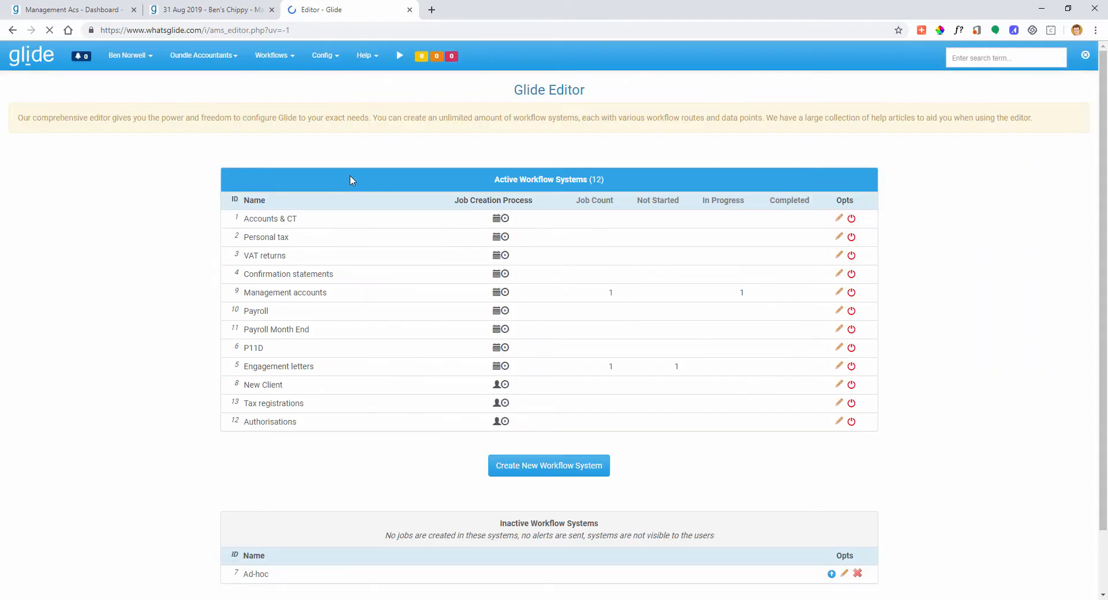
click(840, 293)
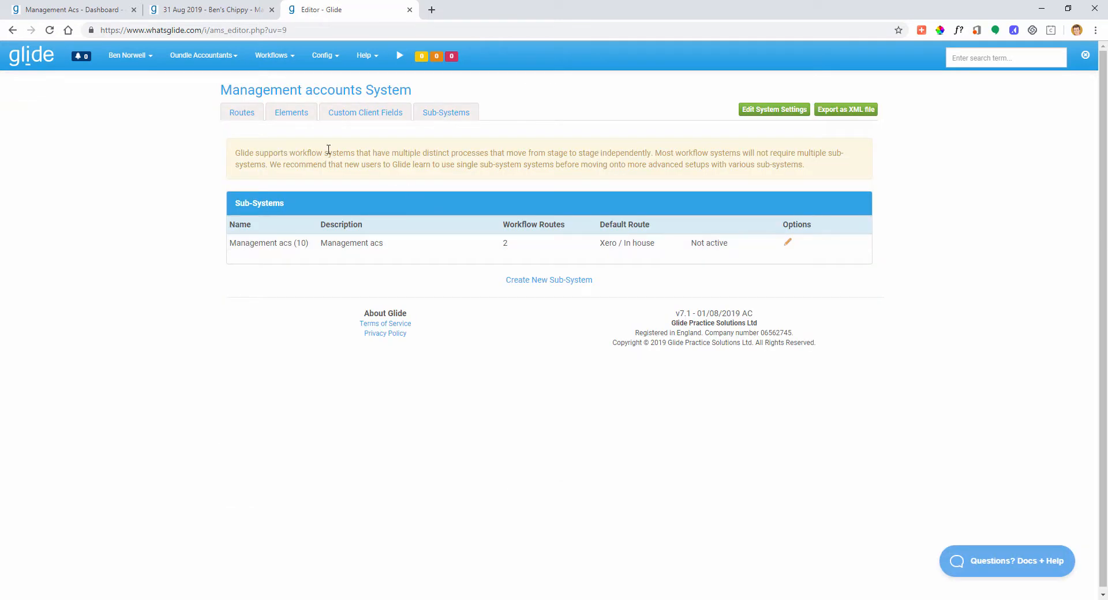
click(241, 112)
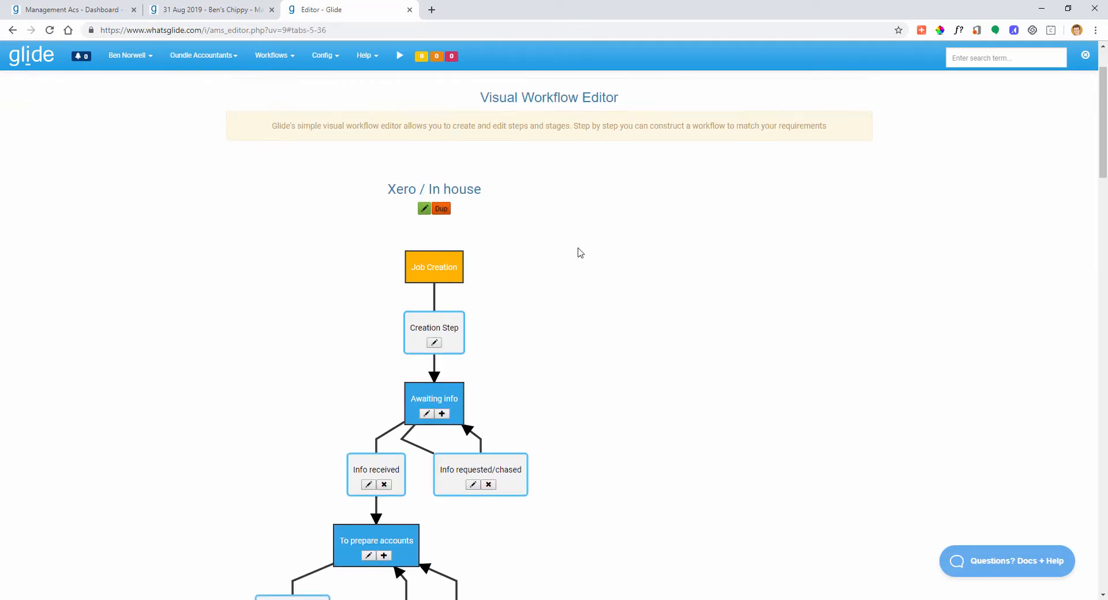
scroll(581, 253, up, 2)
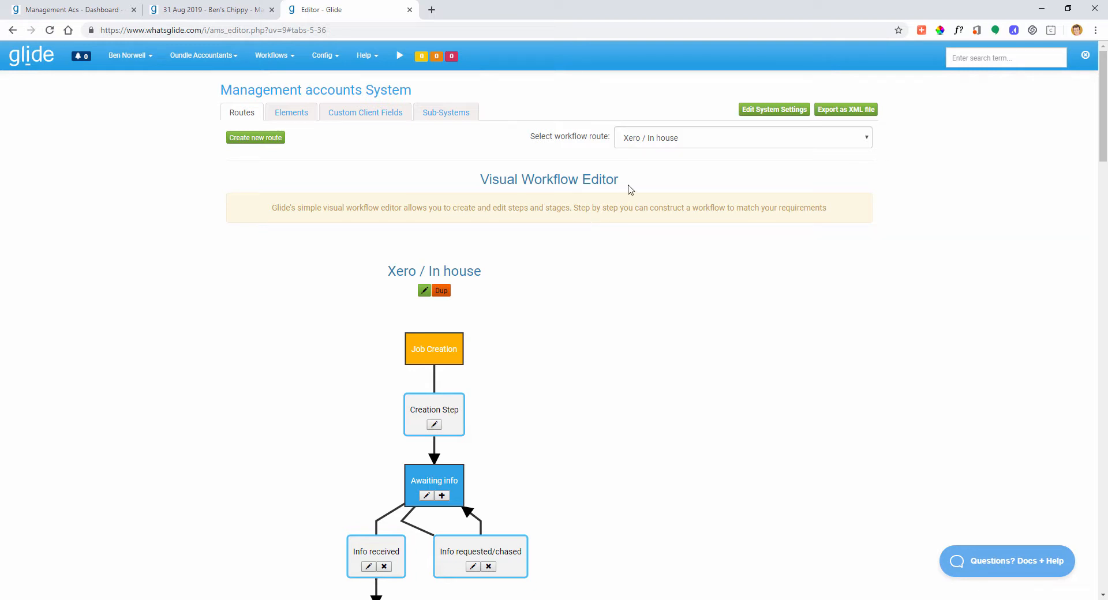
click(657, 141)
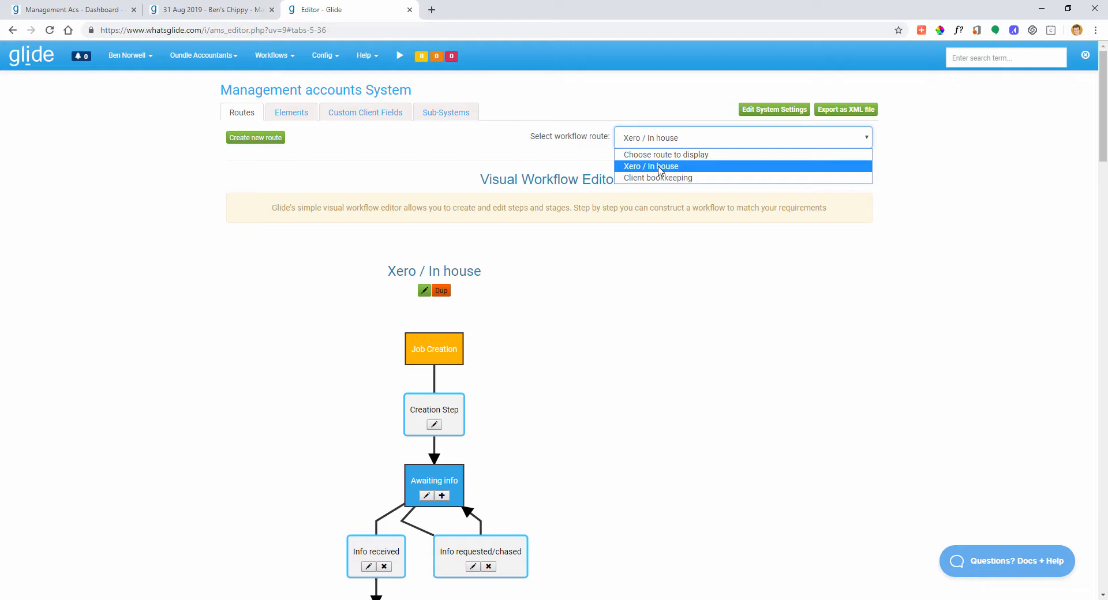
click(659, 168)
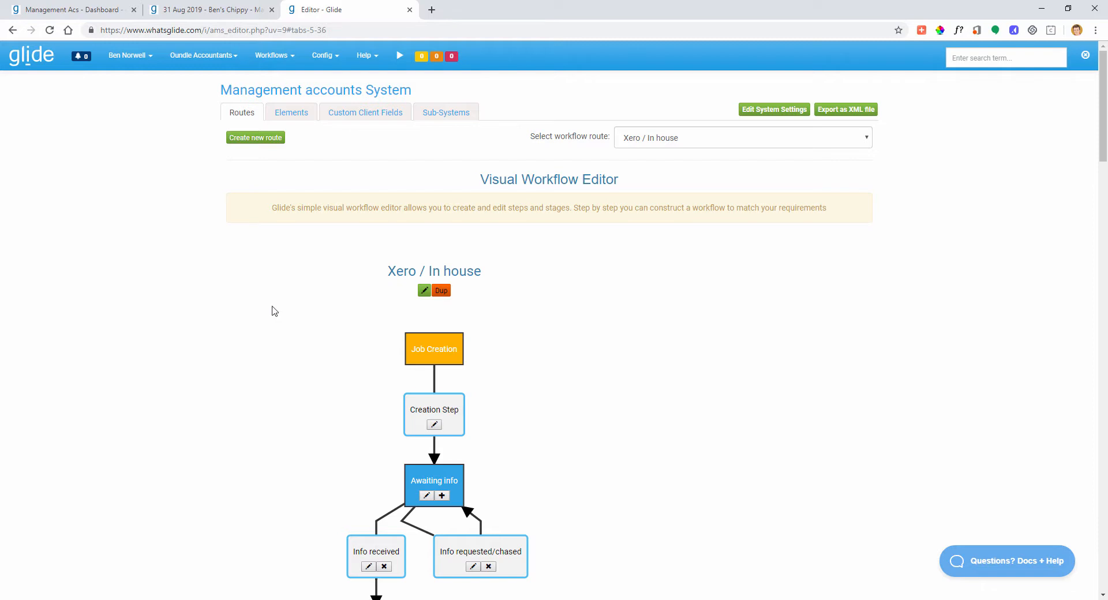
Delete the Job reviewed - can send step from the Xero / In house route.
scroll(272, 312, down, 4)
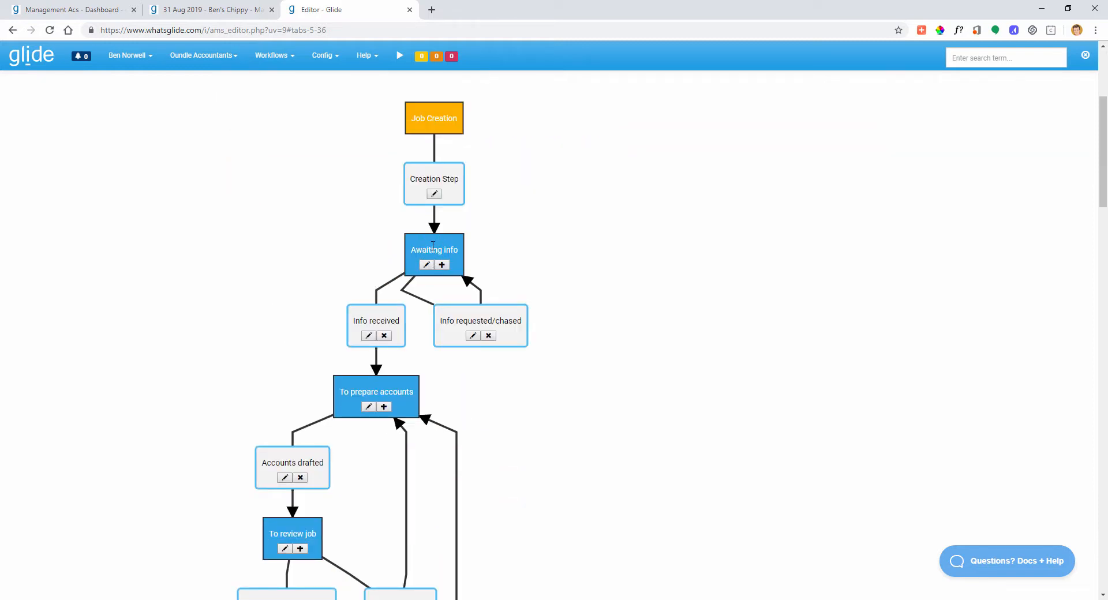
scroll(396, 273, down, 2)
scroll(396, 273, down, 3)
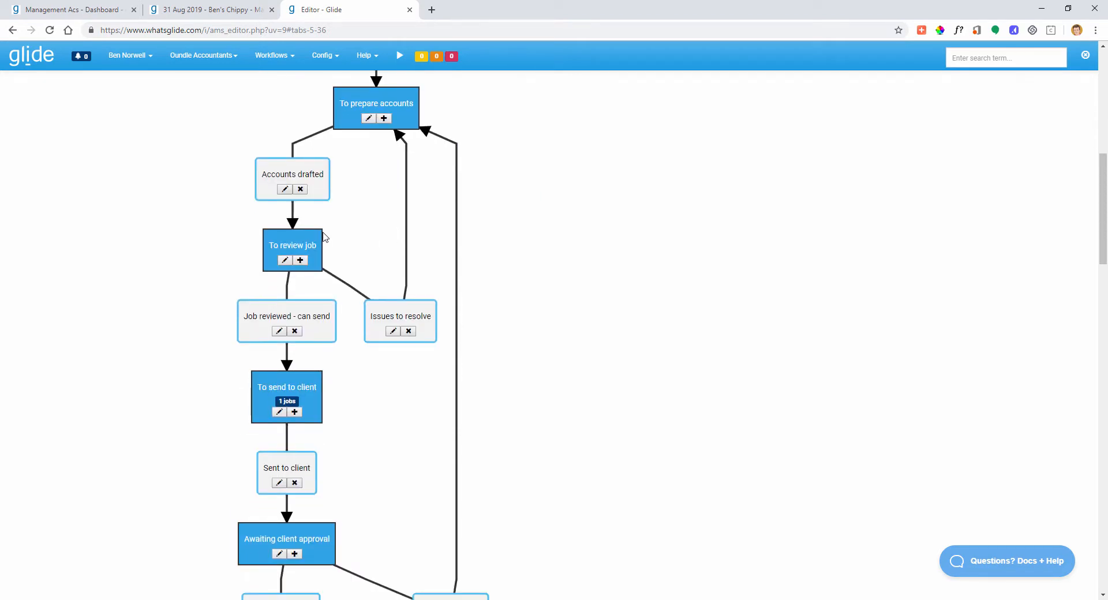
drag(274, 245, 317, 247)
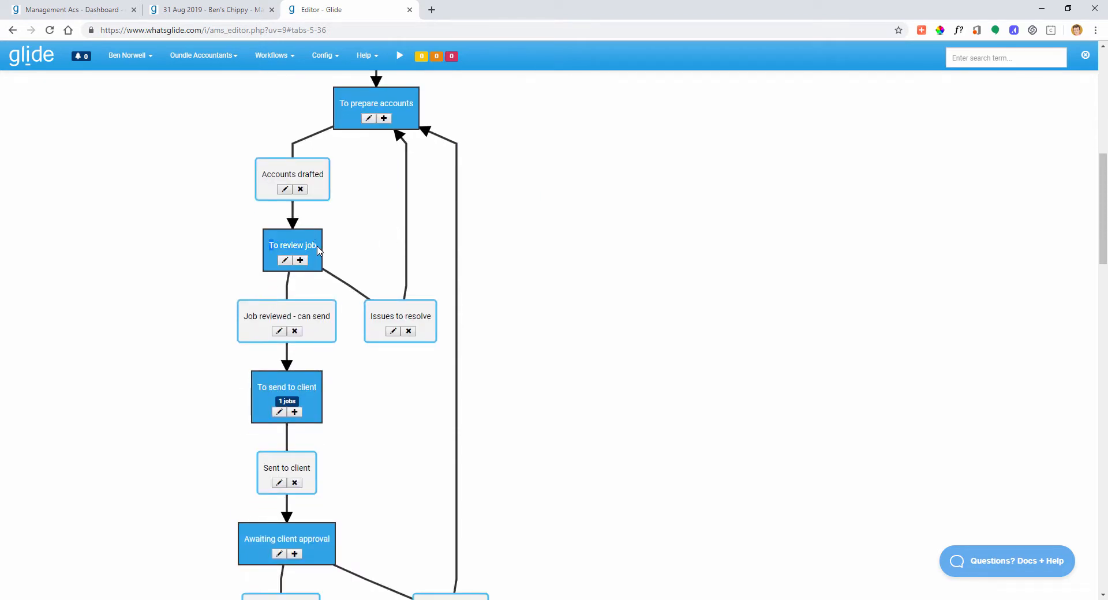
click(215, 239)
click(295, 331)
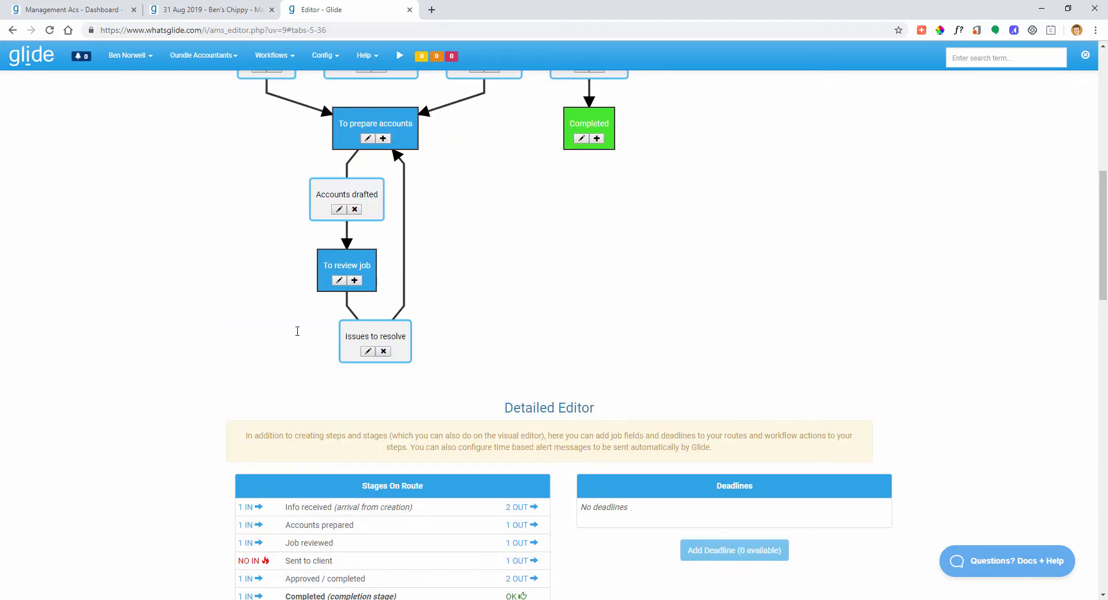
Delete the Issues to resolve step below the To review job stage in the Xero / In house route.
scroll(370, 346, up, 5)
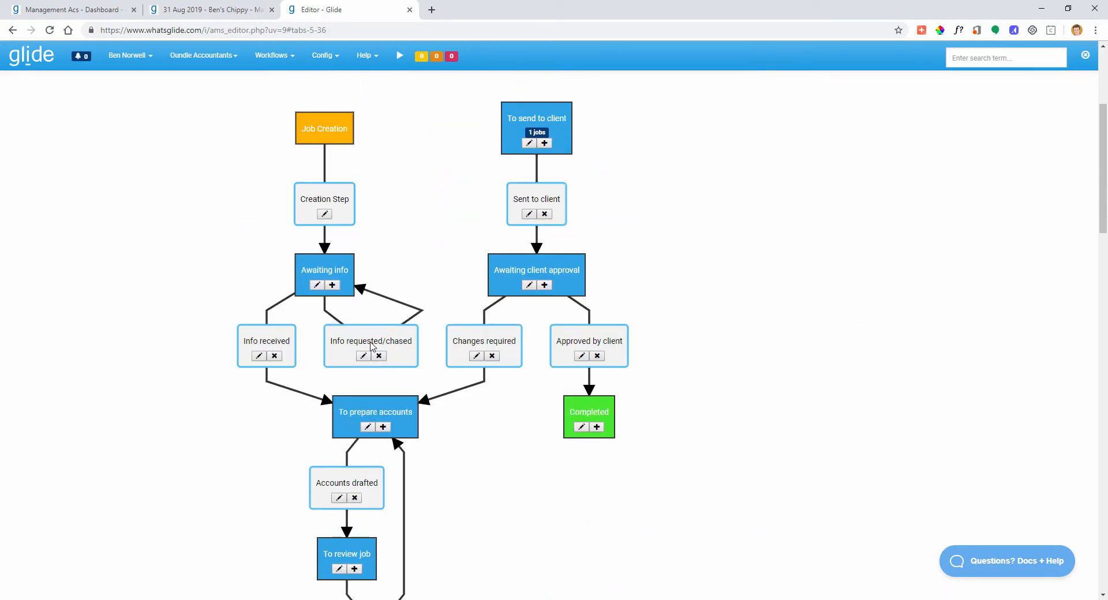
scroll(371, 345, down, 3)
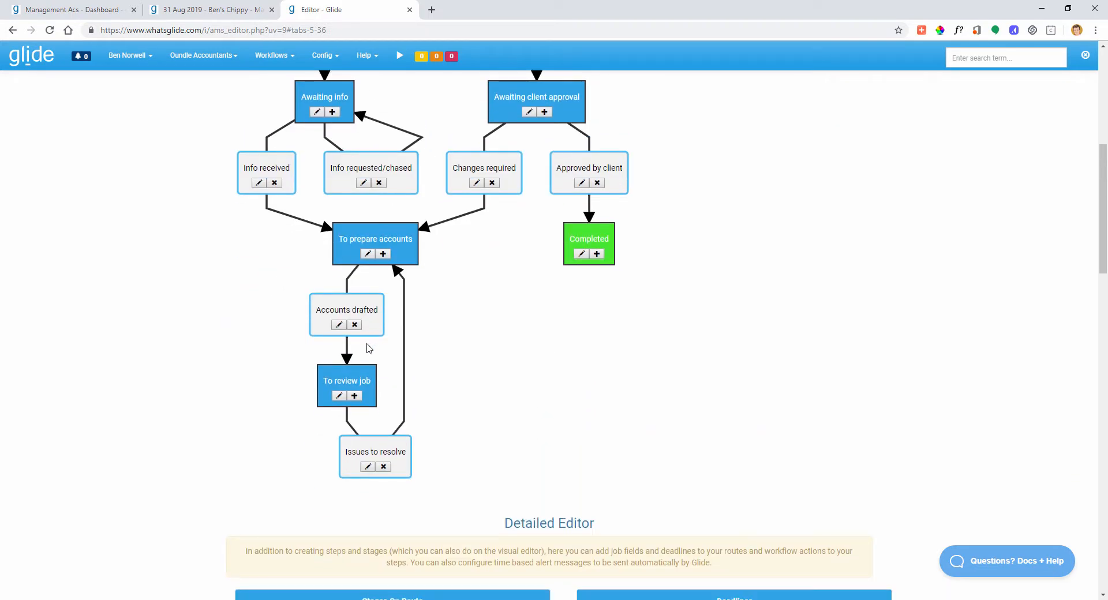
click(384, 466)
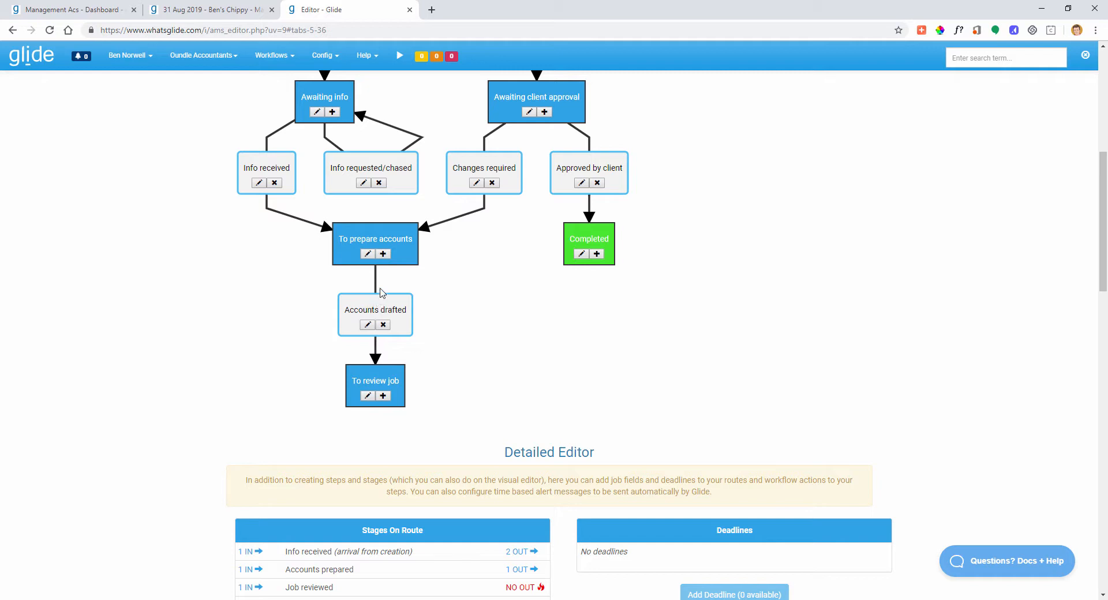
Set the destination stage of the Accounts drafted step to To send to client and save it.
click(368, 326)
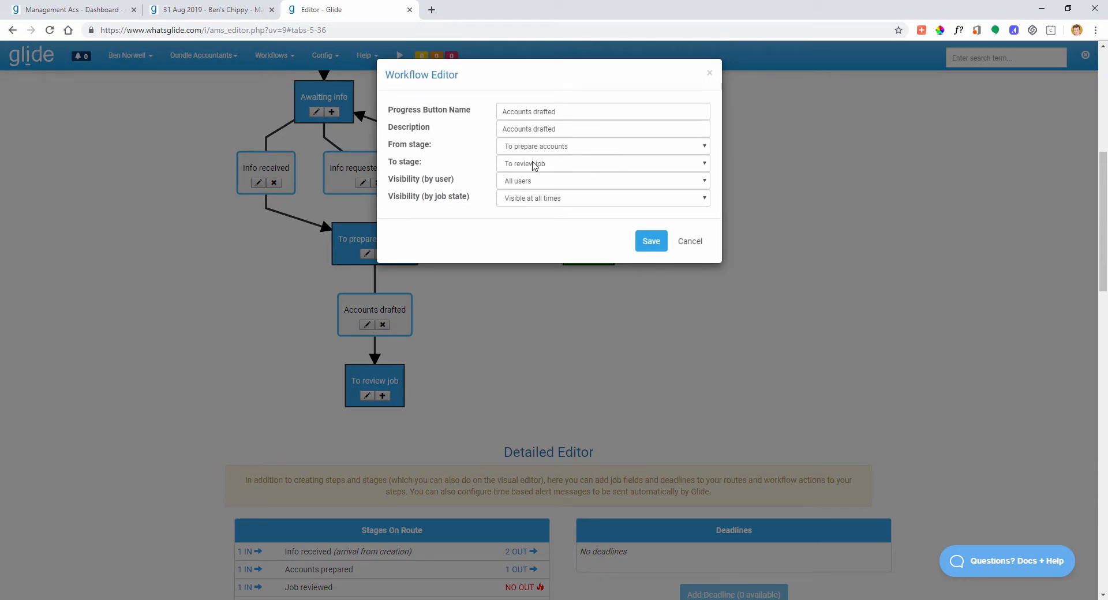
click(534, 164)
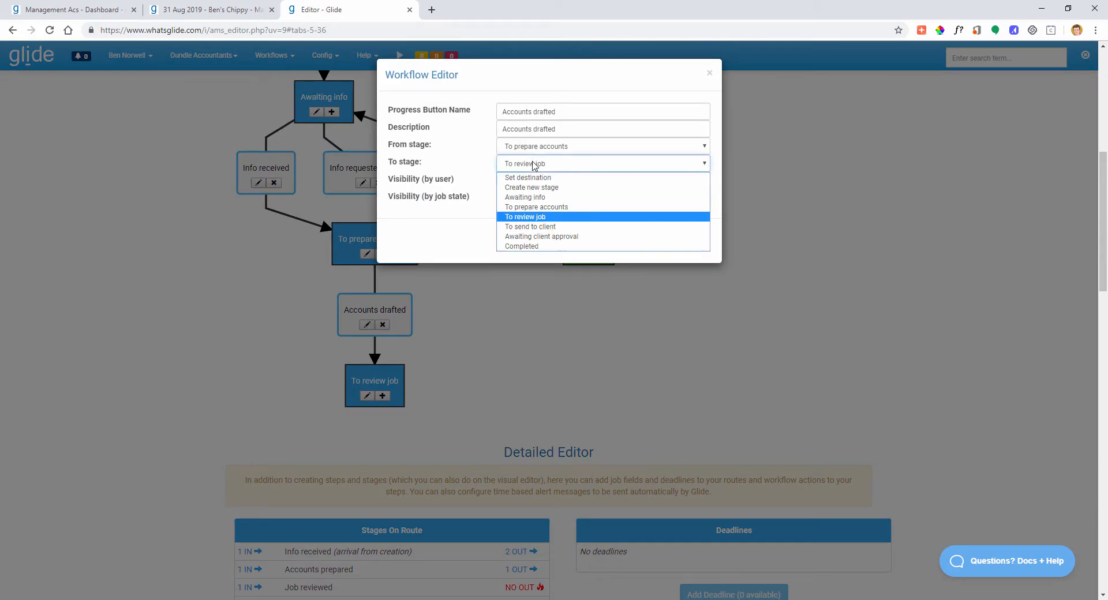
click(537, 227)
click(650, 240)
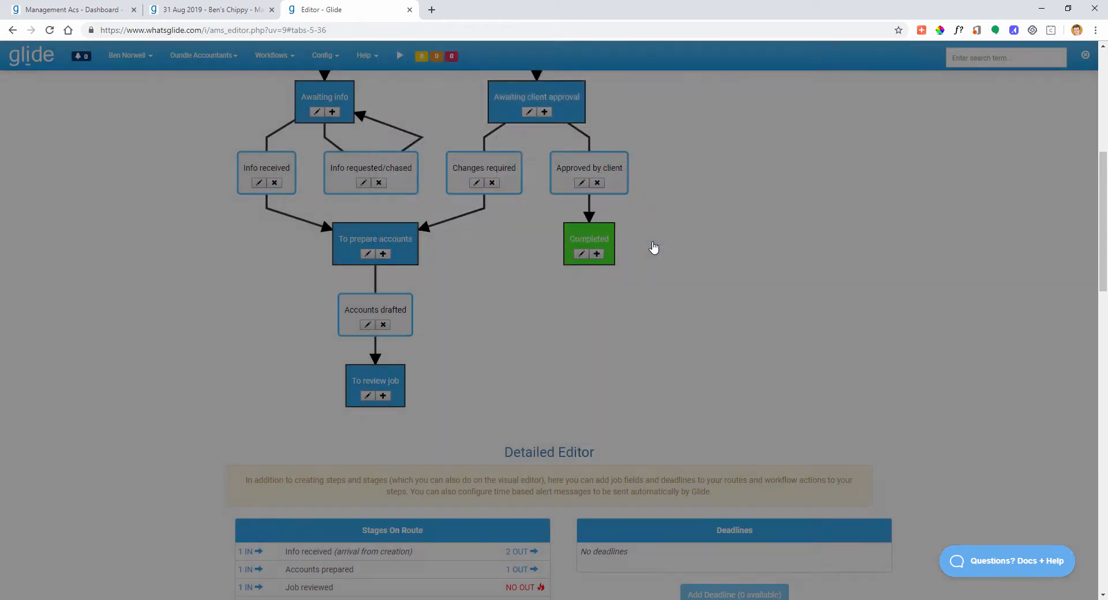
Review the edited Xero / In house route and reload the 31 Aug 2019 job page to check its stages.
scroll(523, 284, up, 7)
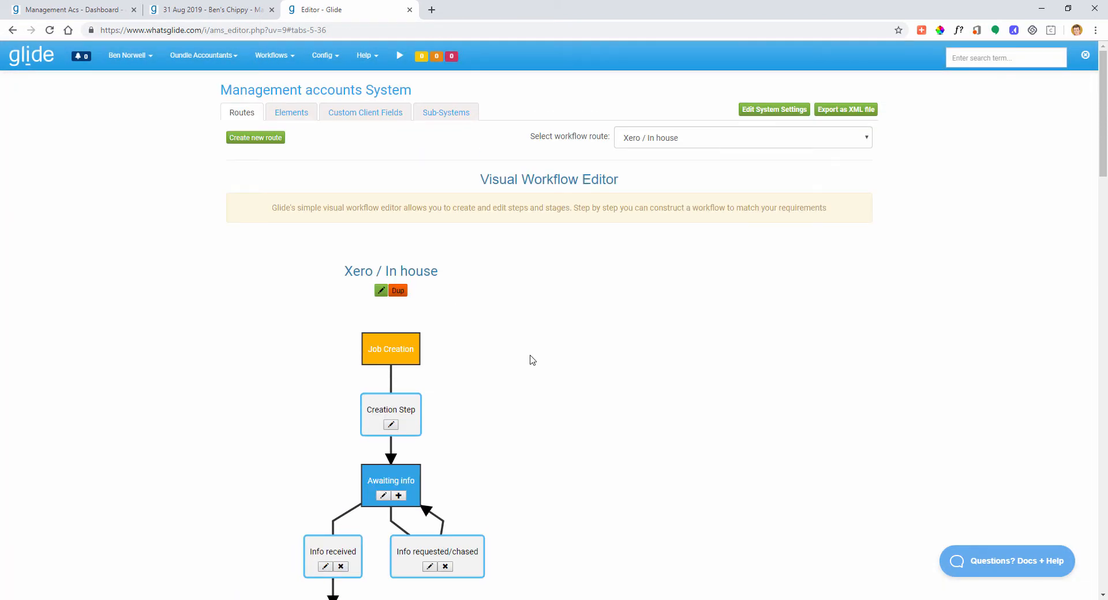
scroll(533, 360, down, 8)
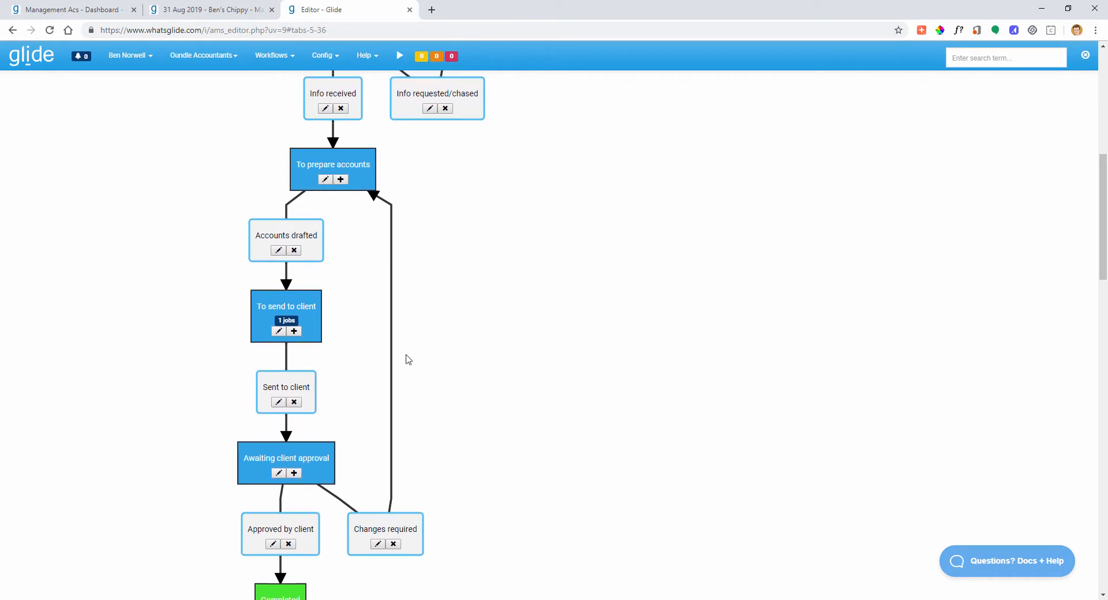
scroll(409, 358, up, 3)
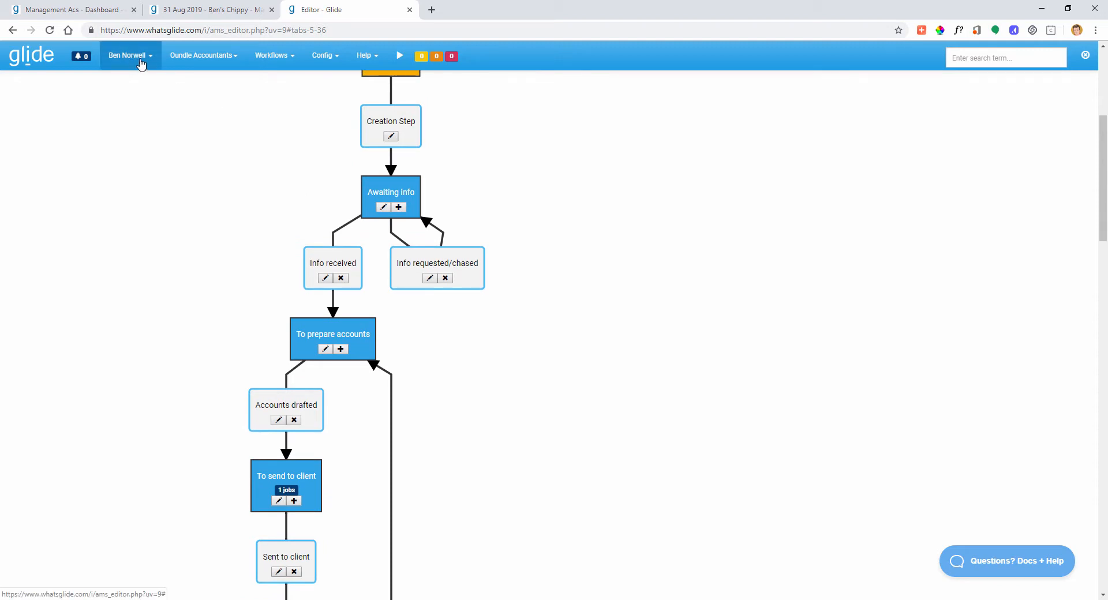
click(186, 11)
click(49, 30)
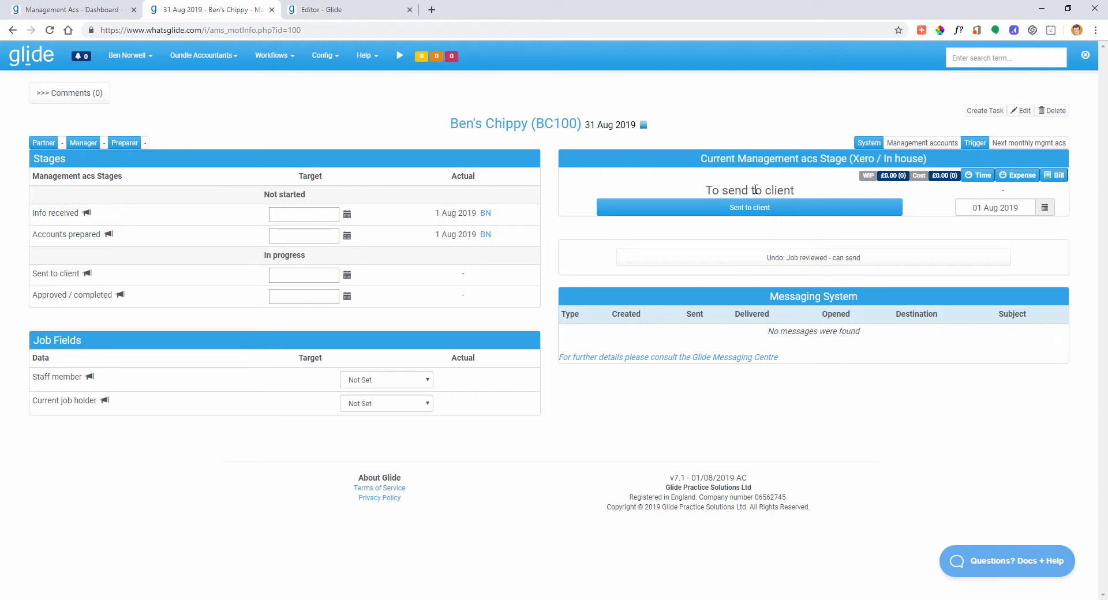
Return to the workflow editor and display the Client bookkeeping route.
click(311, 10)
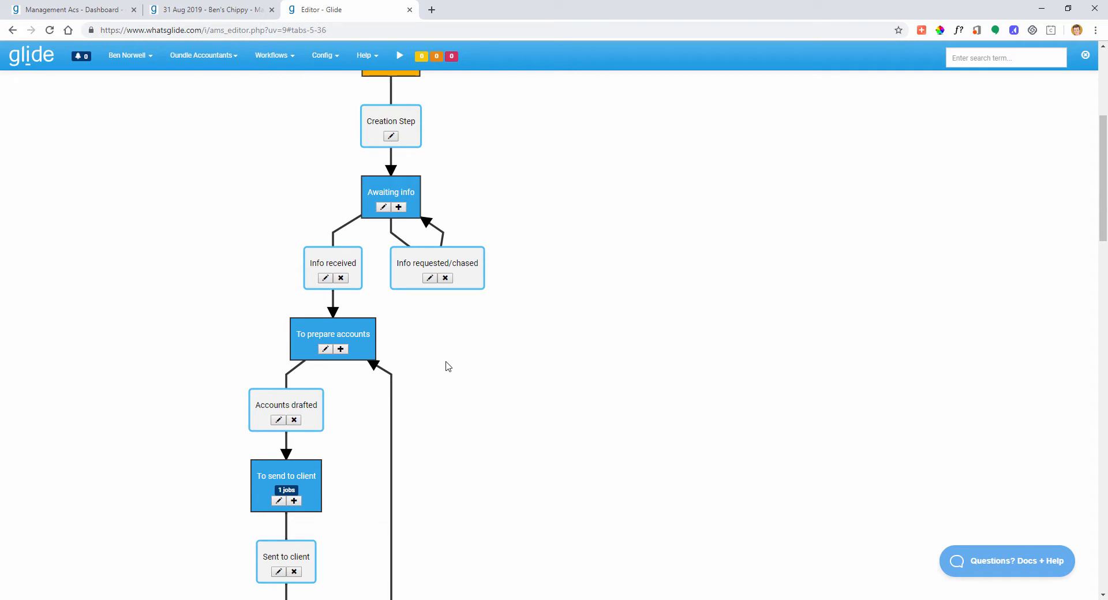
scroll(483, 367, up, 5)
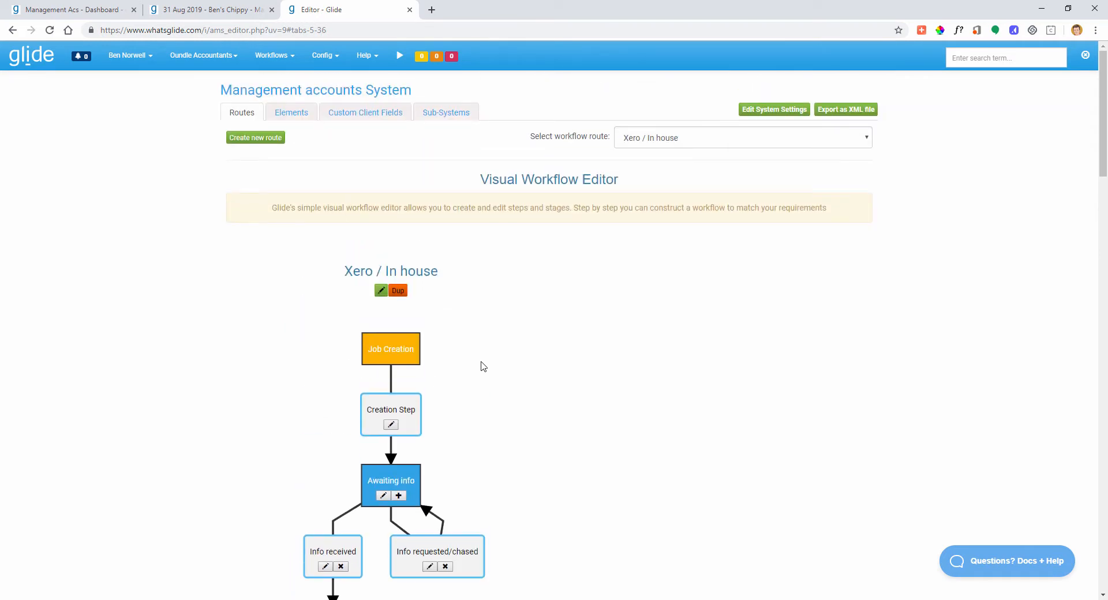
click(651, 139)
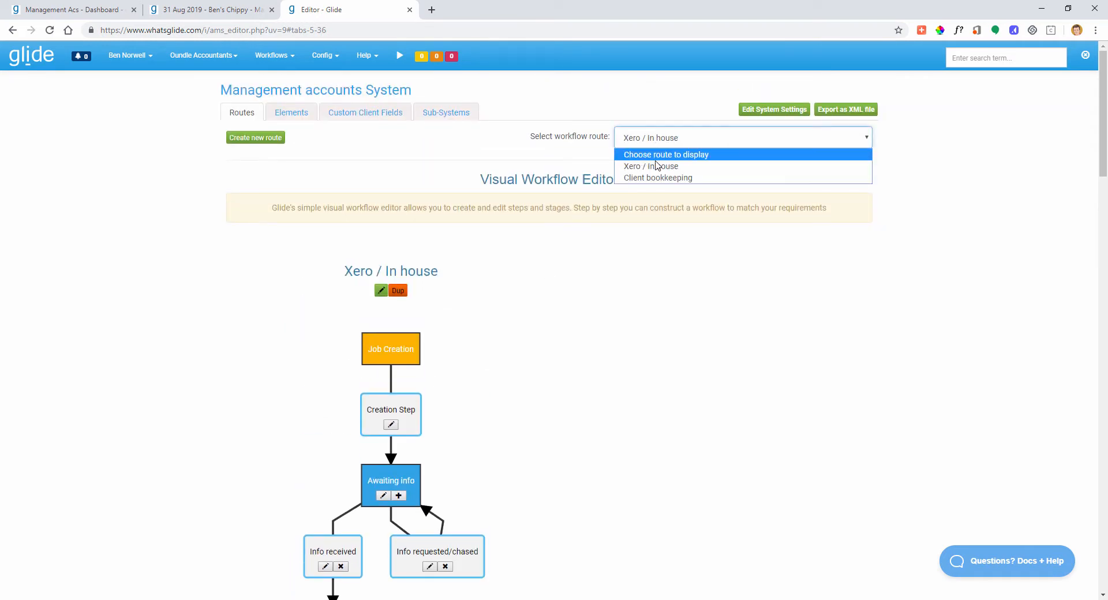
click(657, 179)
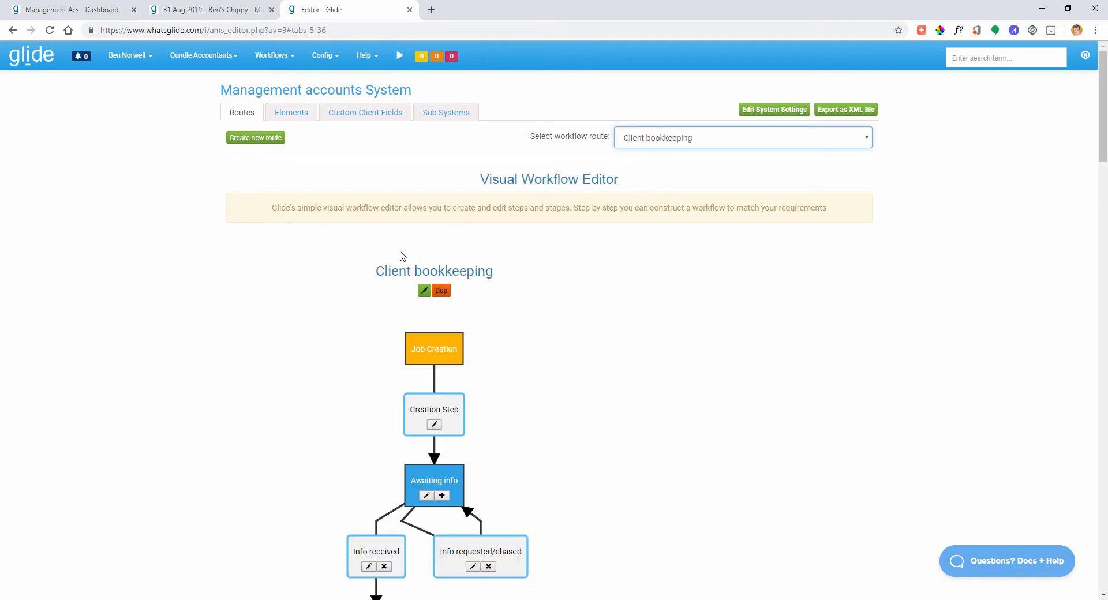
Delete the Job reviewed - can send and Issues to resolve steps from the Client bookkeeping route.
scroll(349, 288, down, 8)
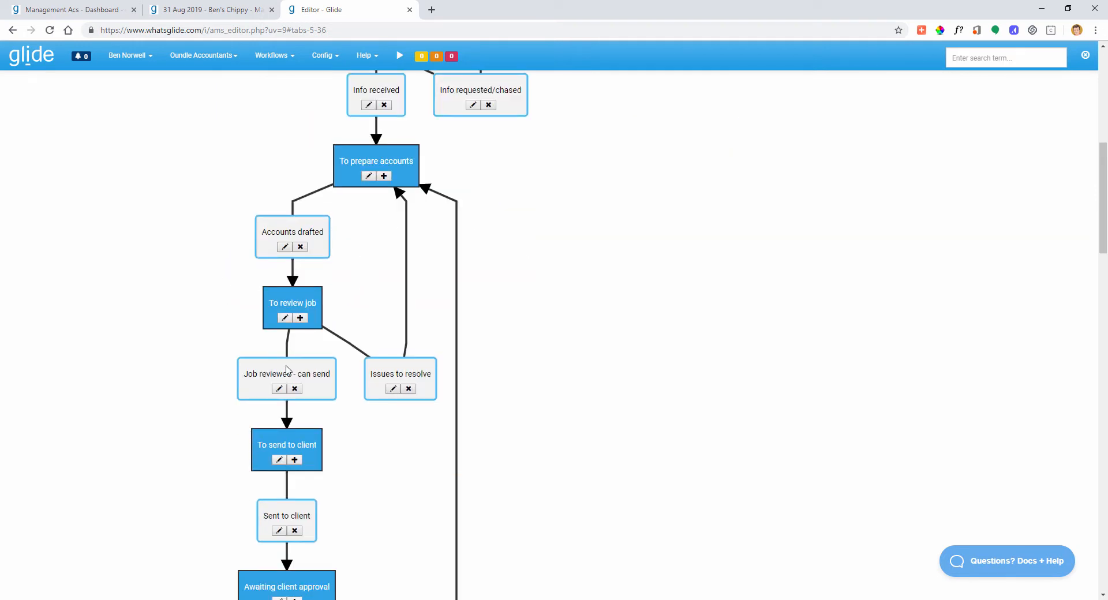
click(293, 389)
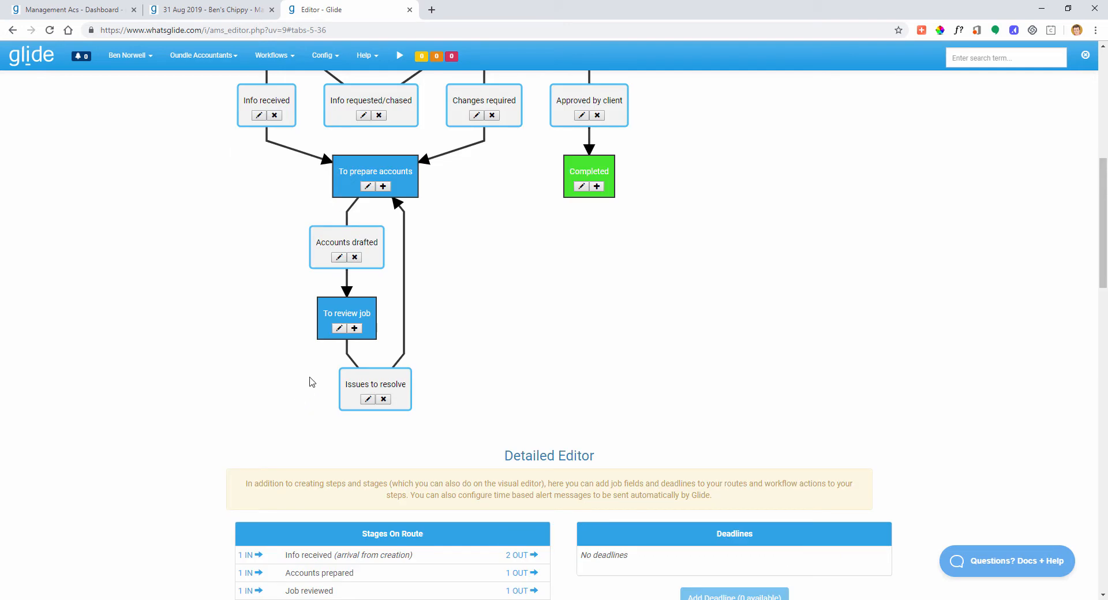
scroll(372, 369, down, 1)
click(384, 398)
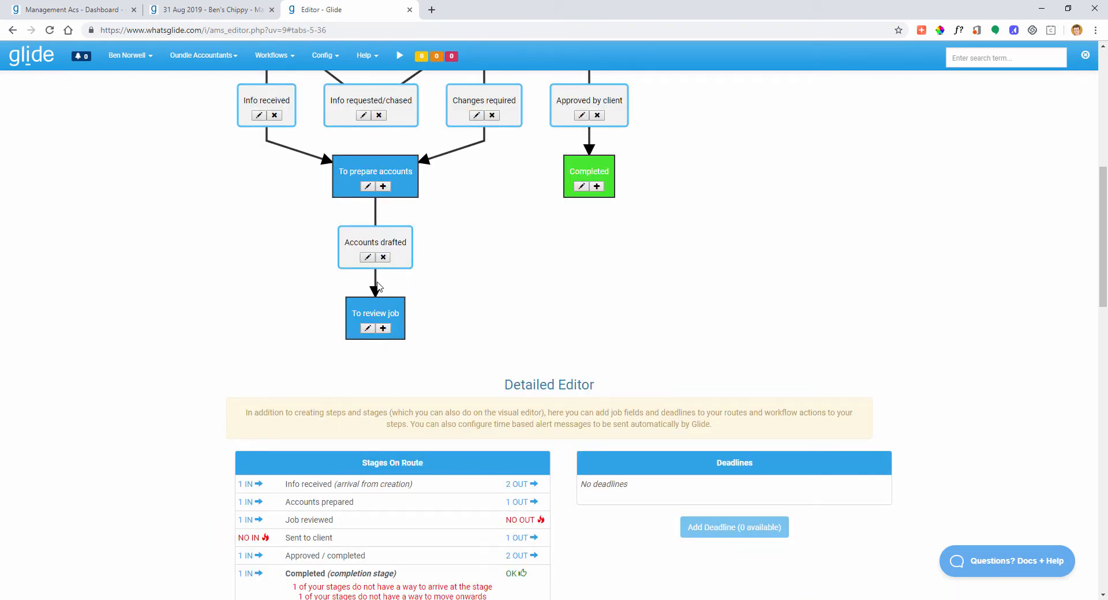
On the Client bookkeeping route, change the Accounts drafted step's destination stage to To send to client and save it.
click(367, 257)
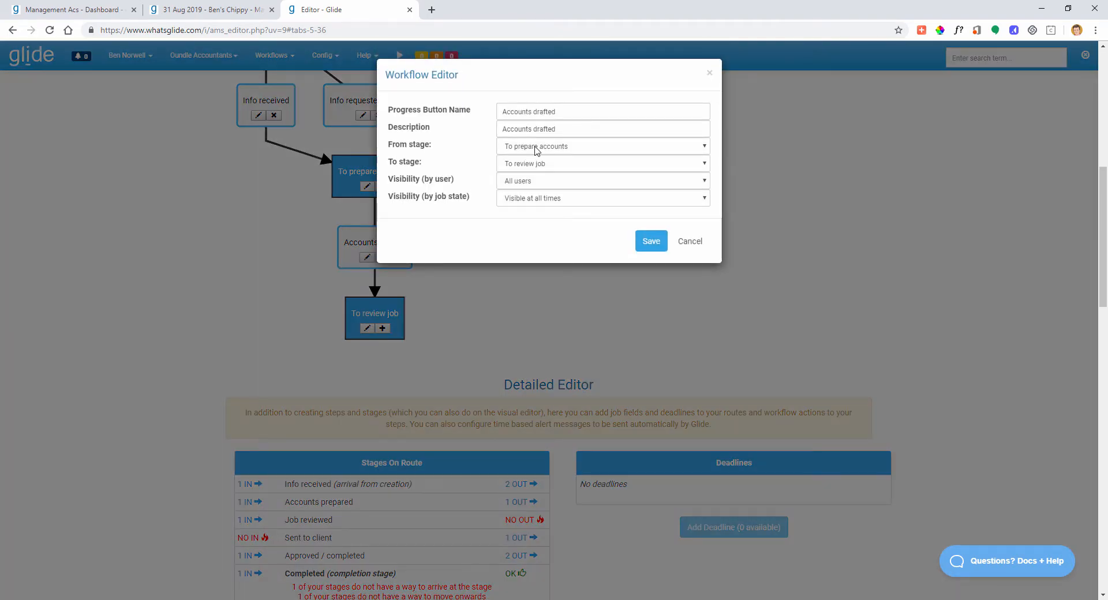
click(535, 163)
click(586, 223)
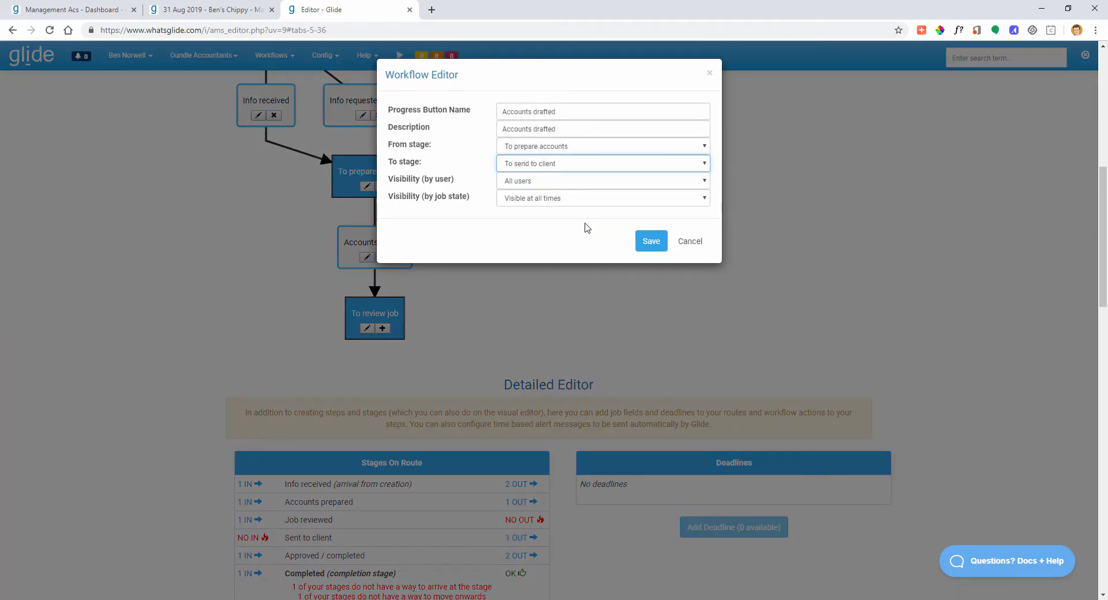
click(642, 243)
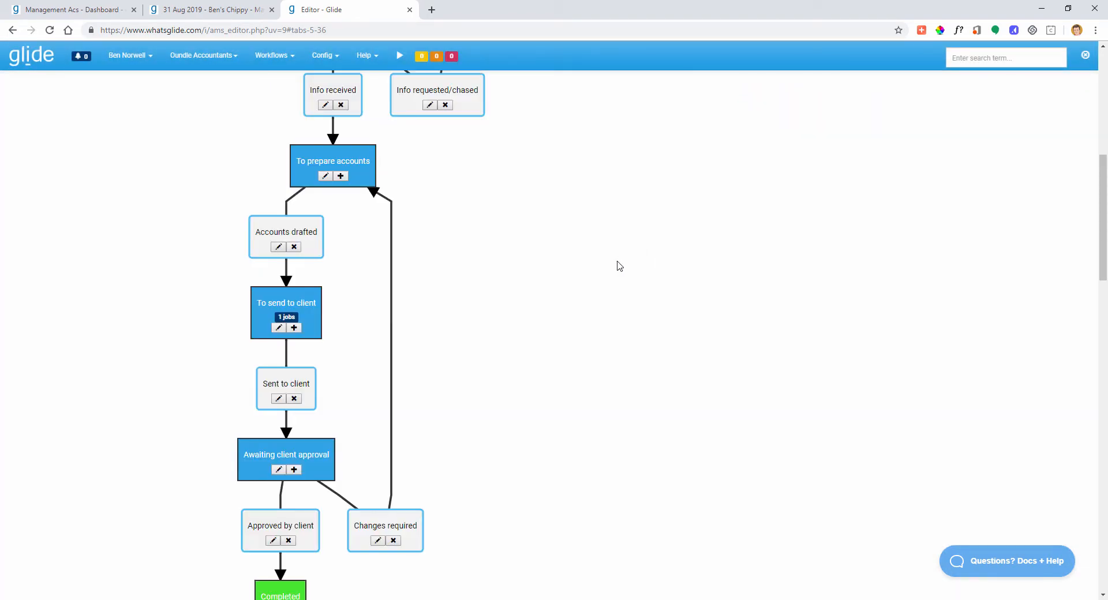
Delete the unused To review job stage (milestone Job reviewed) from the job stages in the Management accounts system's elements.
scroll(615, 264, up, 8)
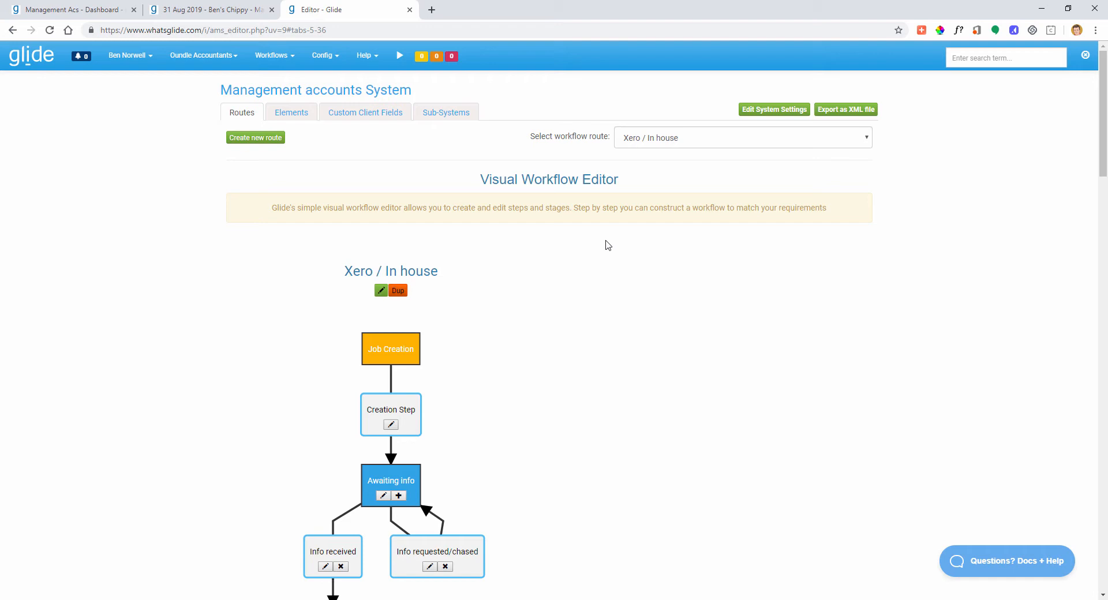
scroll(453, 399, down, 3)
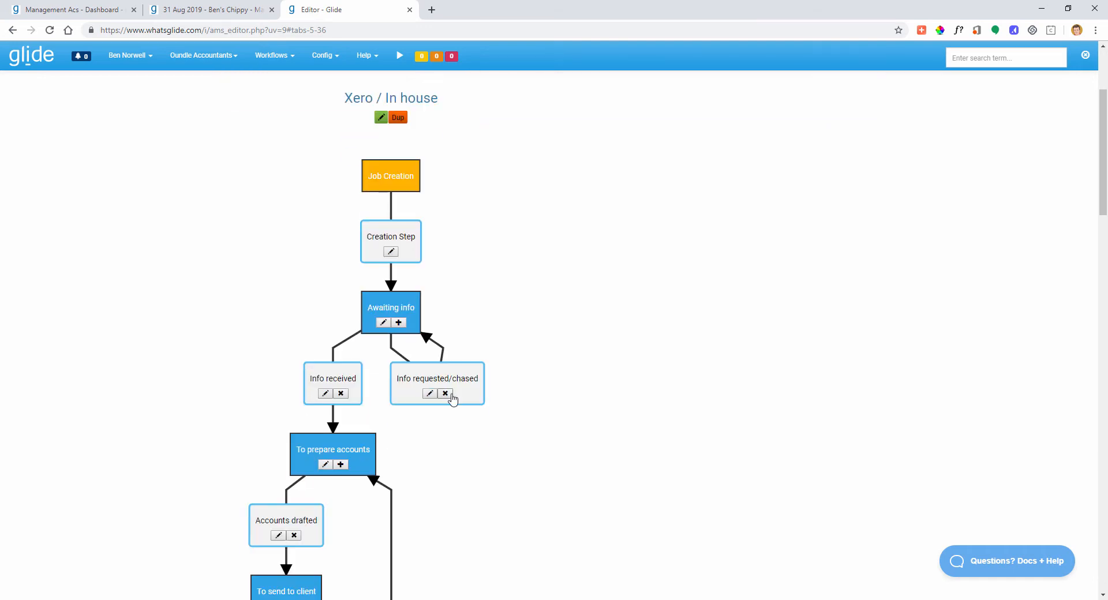
scroll(404, 407, up, 3)
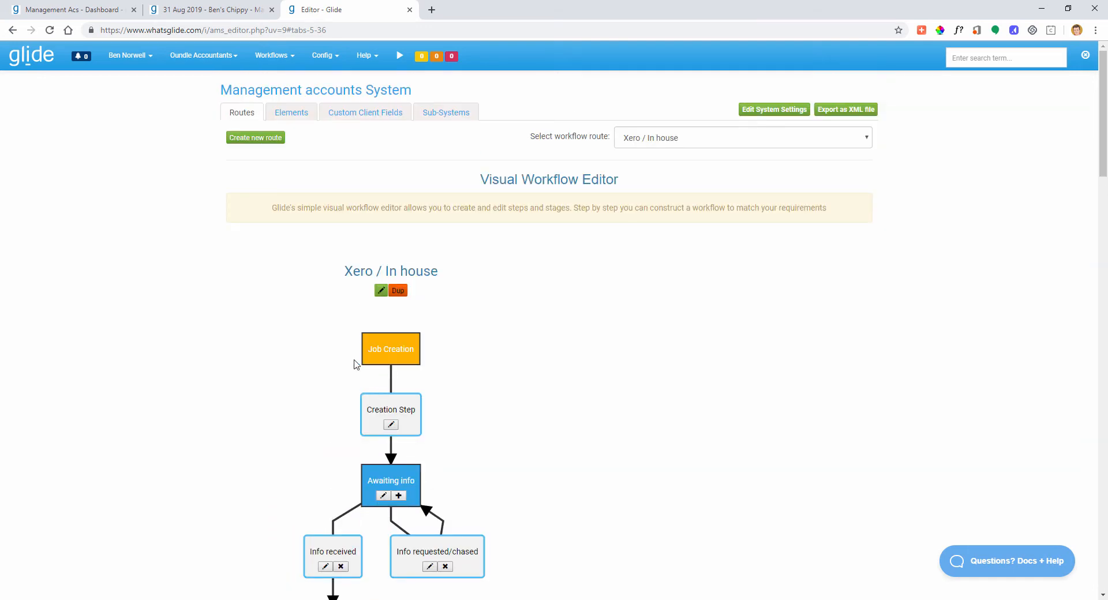
click(288, 119)
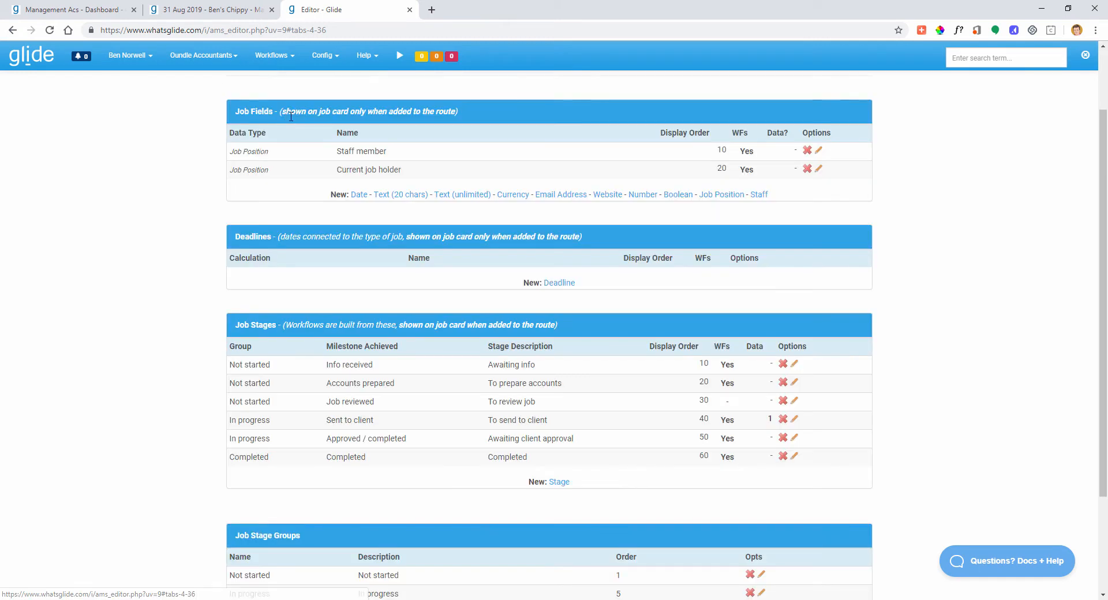
scroll(396, 187, up, 2)
scroll(401, 188, down, 1)
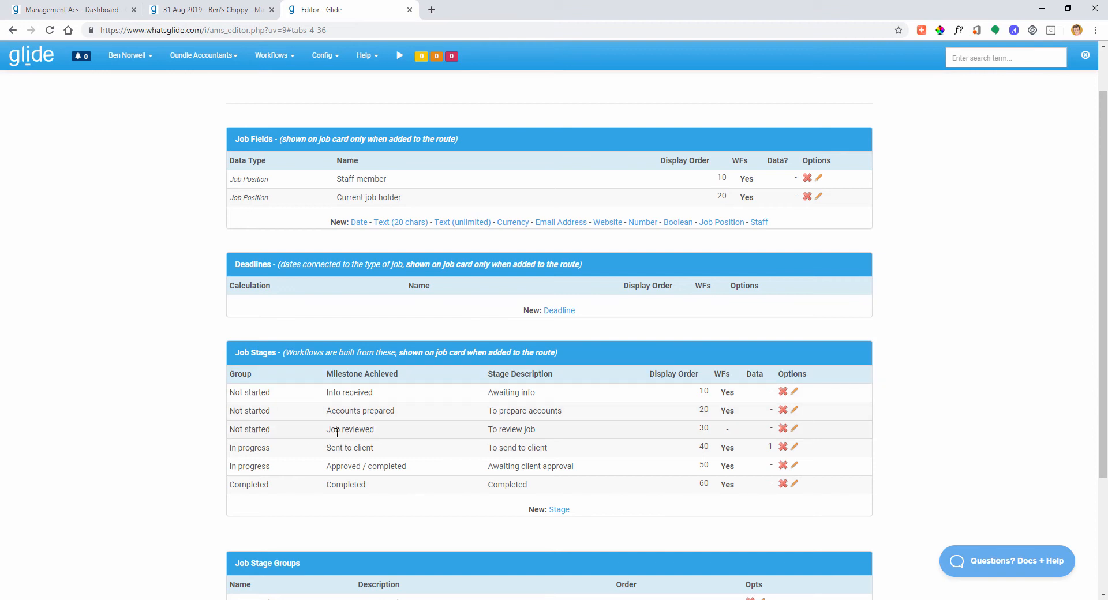
drag(337, 433, 543, 440)
click(544, 437)
click(782, 429)
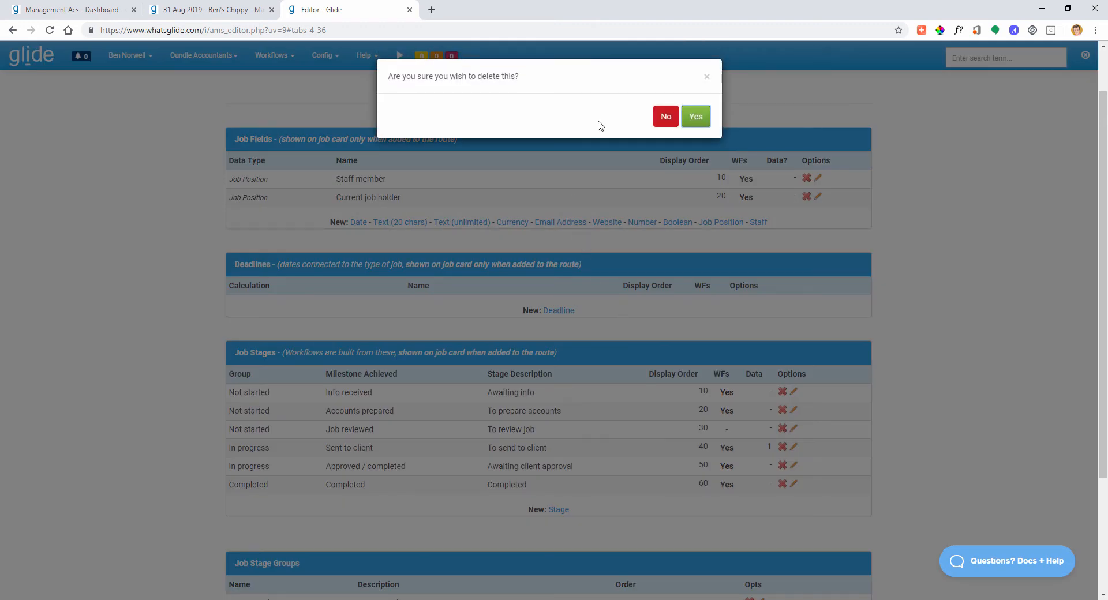
click(697, 117)
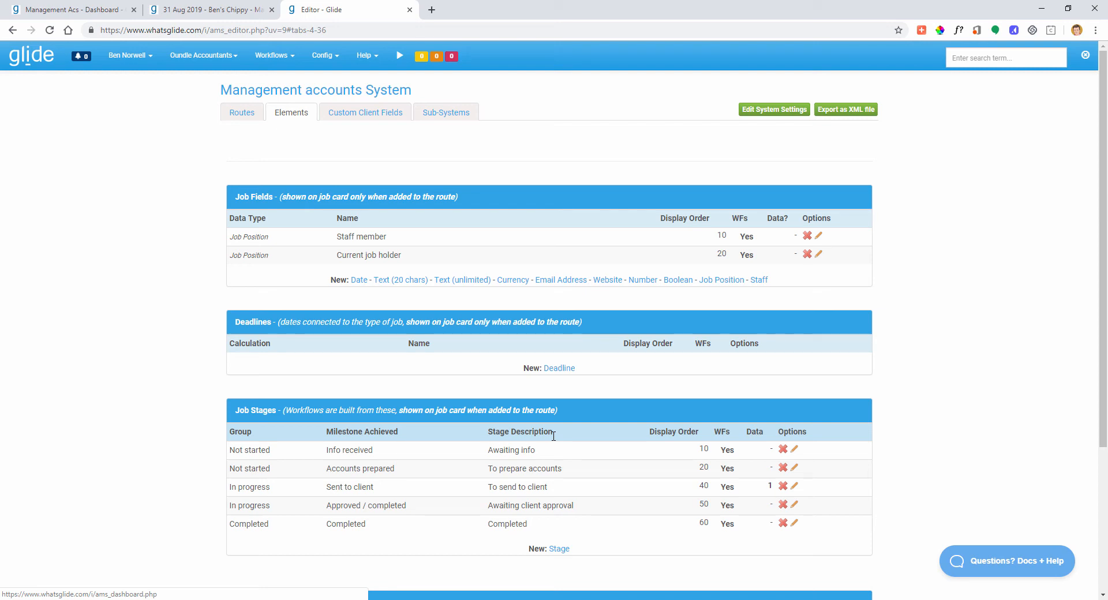
Open the help widget, view the contact channels for asking a question, and close the widget.
click(1005, 566)
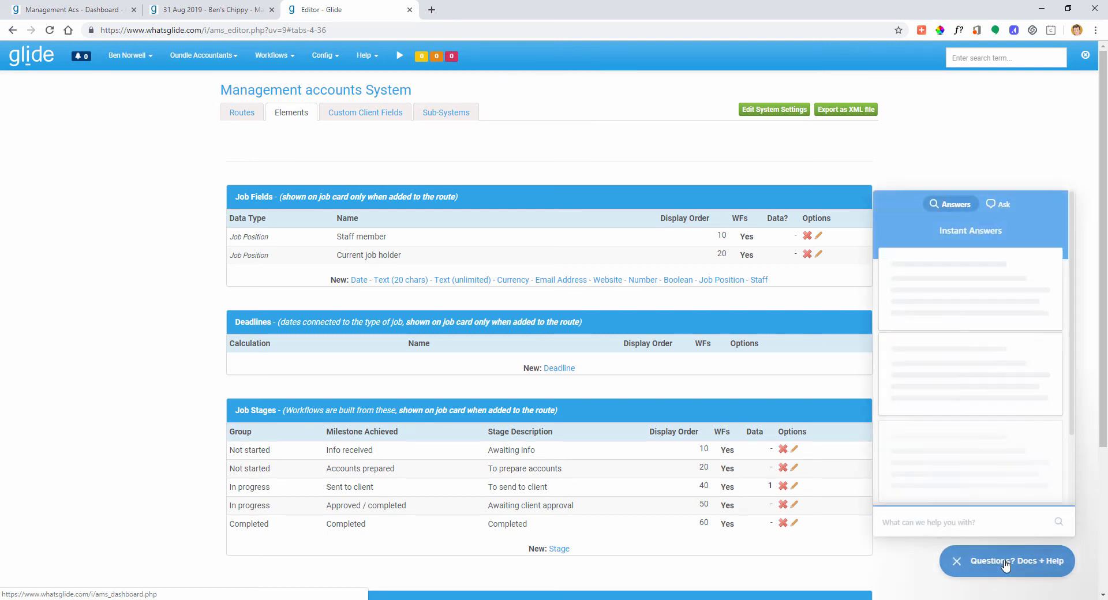
click(1001, 207)
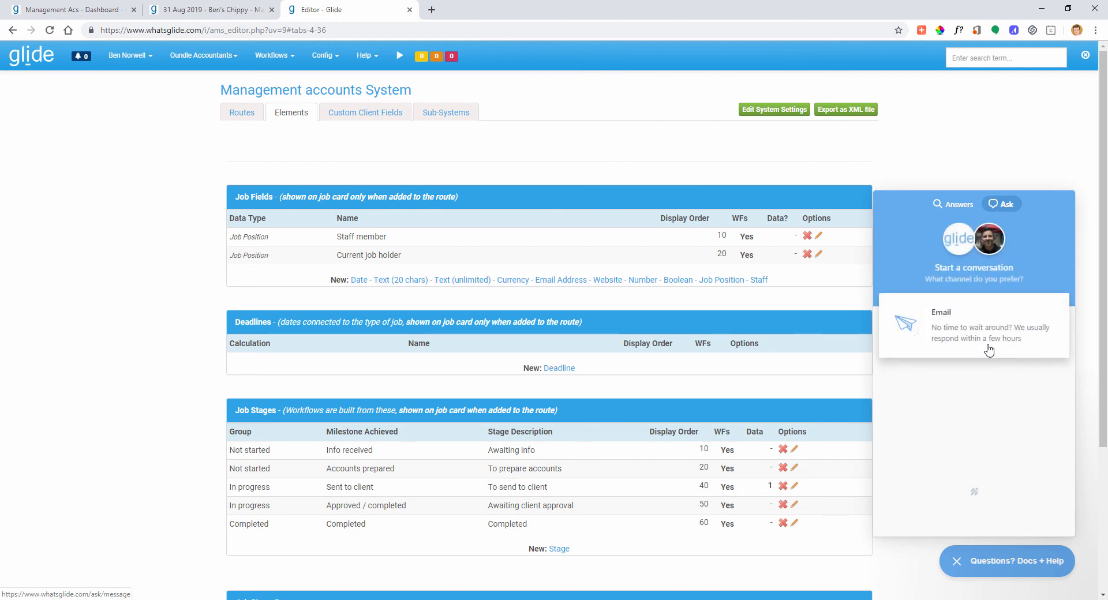
click(977, 565)
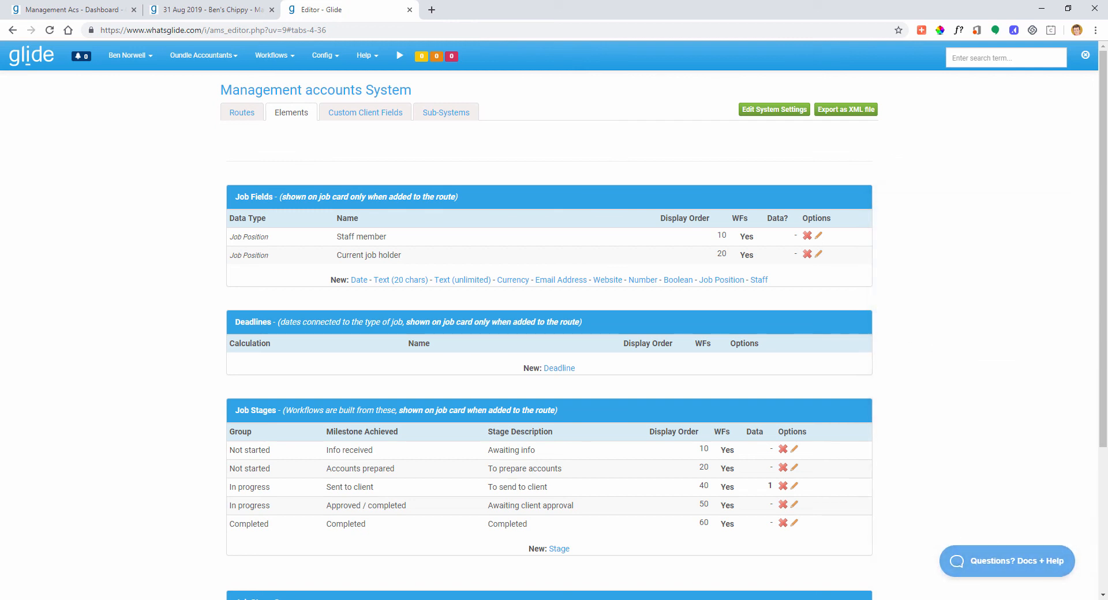